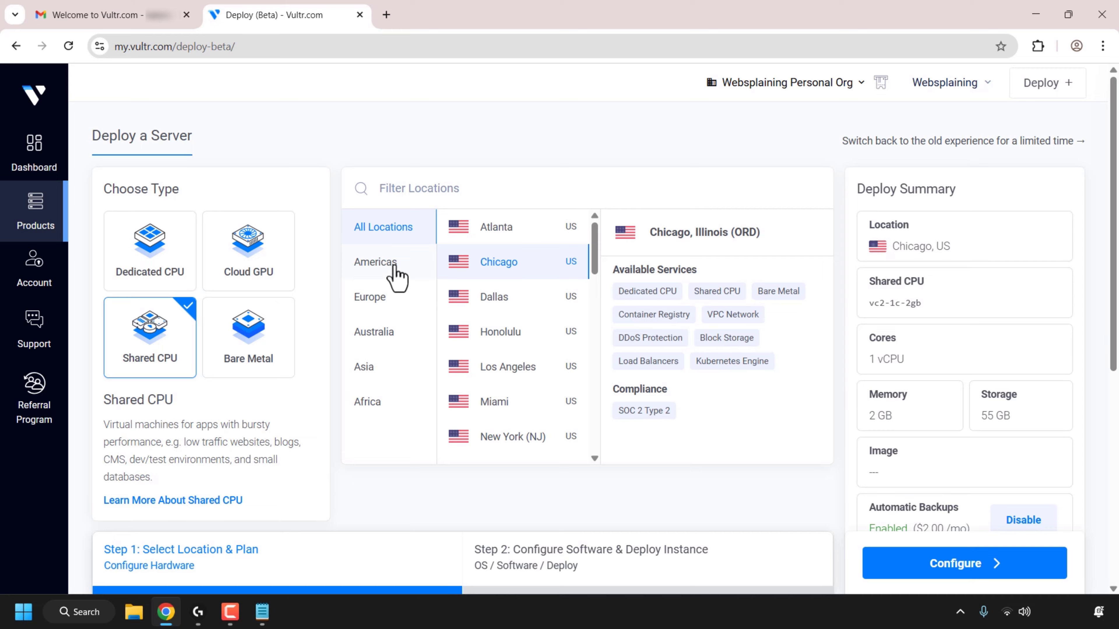
Browse the server regions and choose Frankfurt in Europe as the deployment location
left_click(394, 274)
left_click(394, 305)
left_click(390, 337)
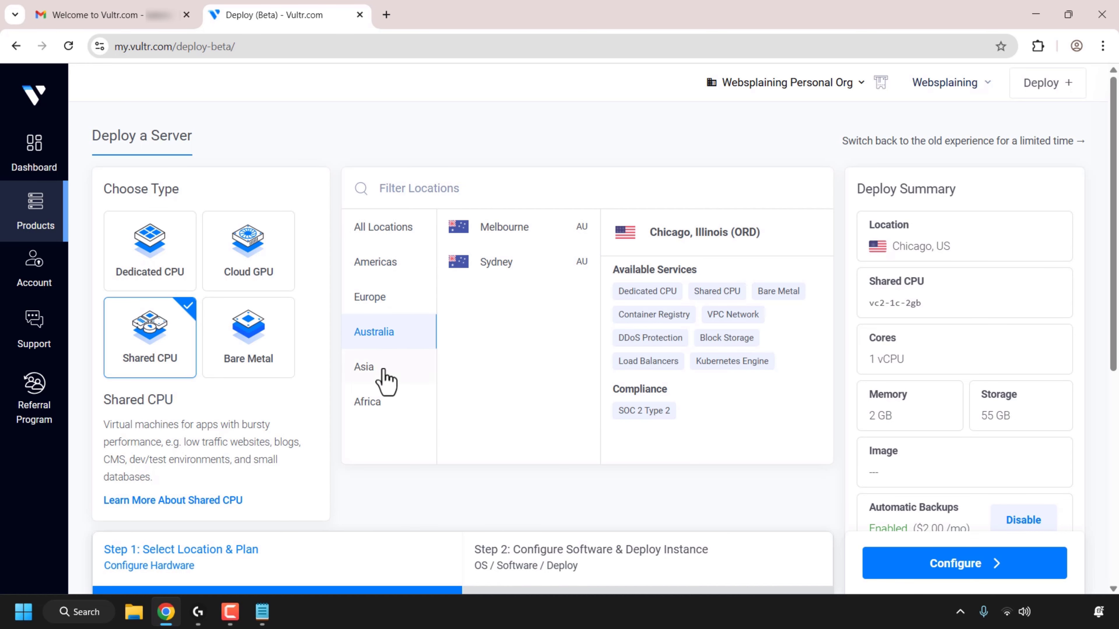
left_click(381, 370)
left_click(377, 399)
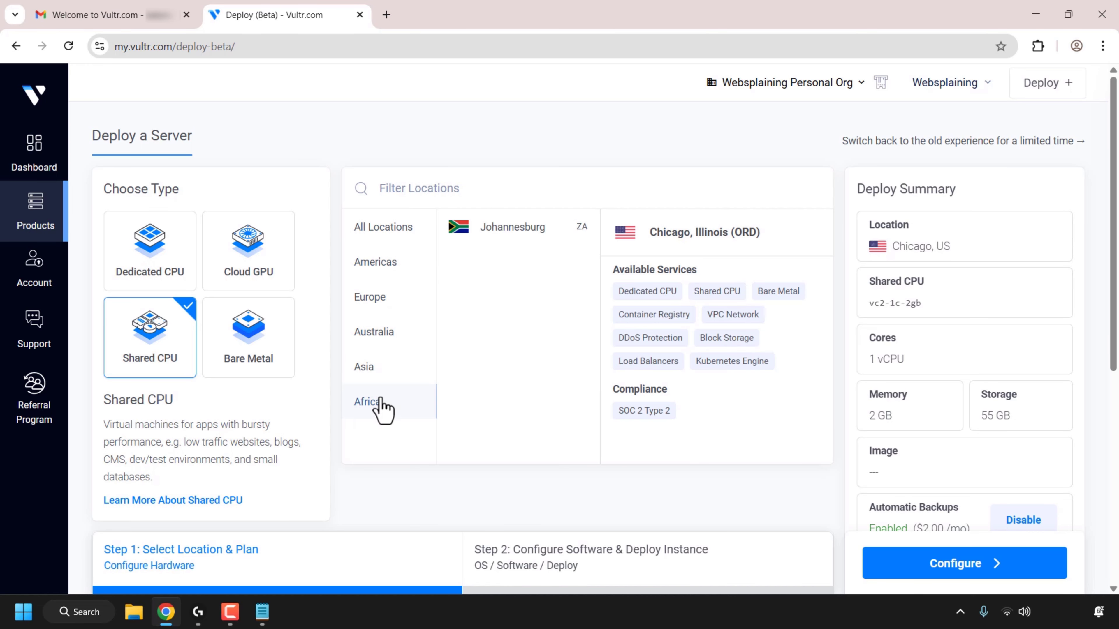
left_click(395, 312)
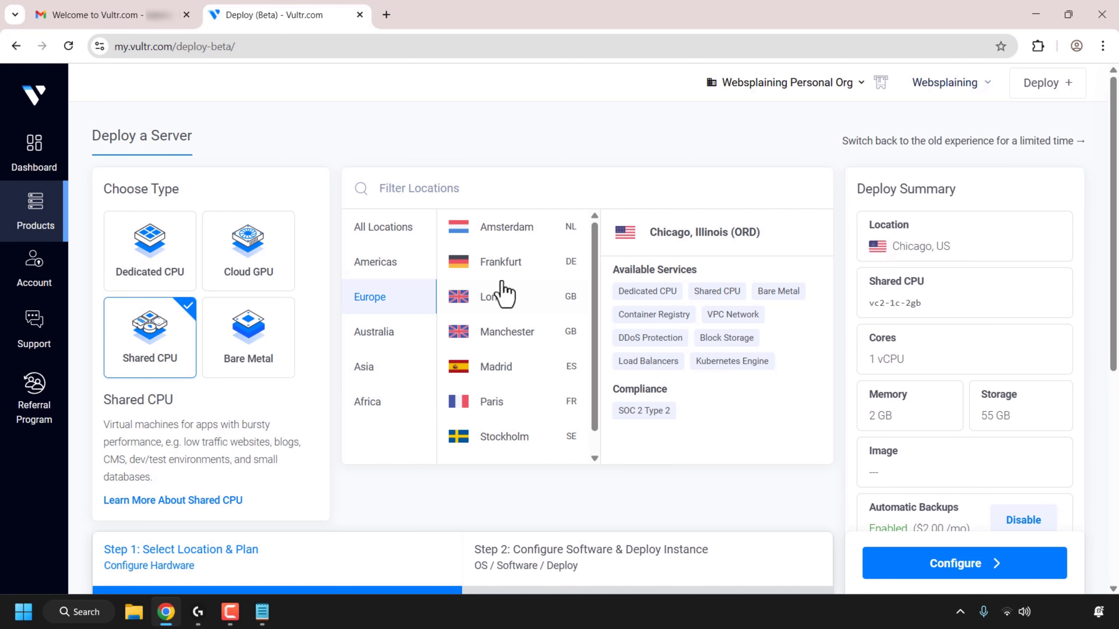
left_click(535, 269)
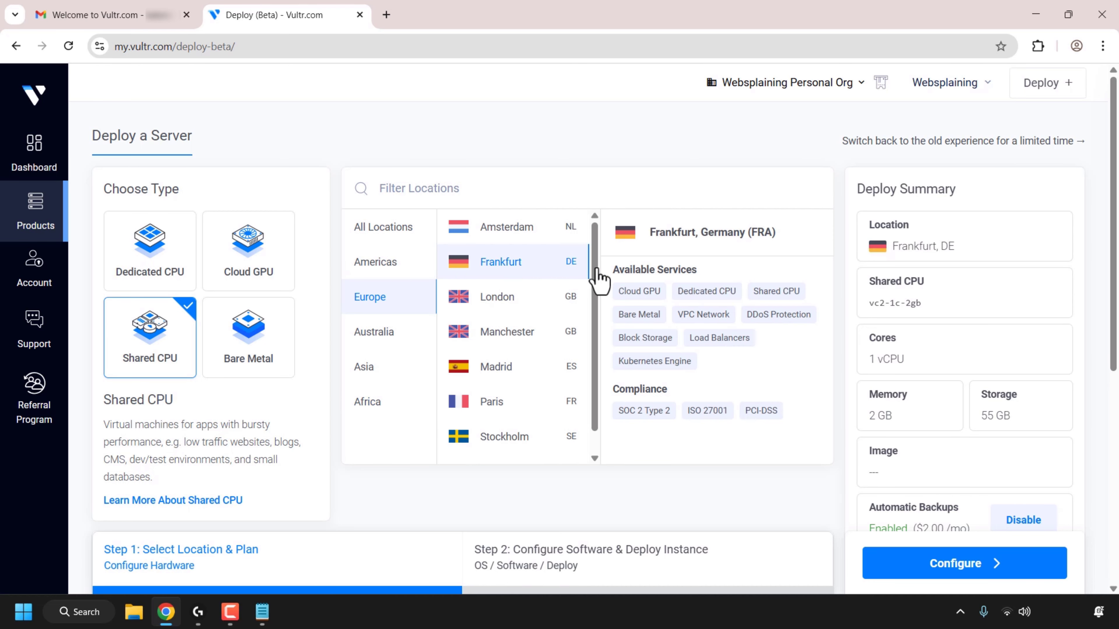
Choose the Cloud Compute plan vc2-1c-1gb and continue to the software configuration
scroll(557, 309, "down", 7)
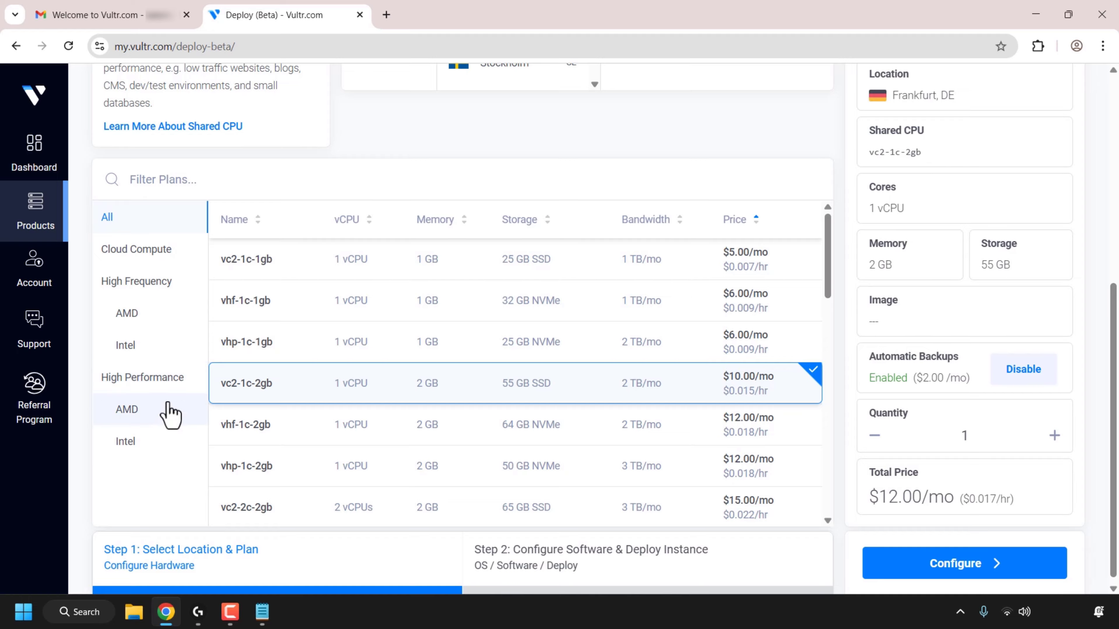
left_click(164, 259)
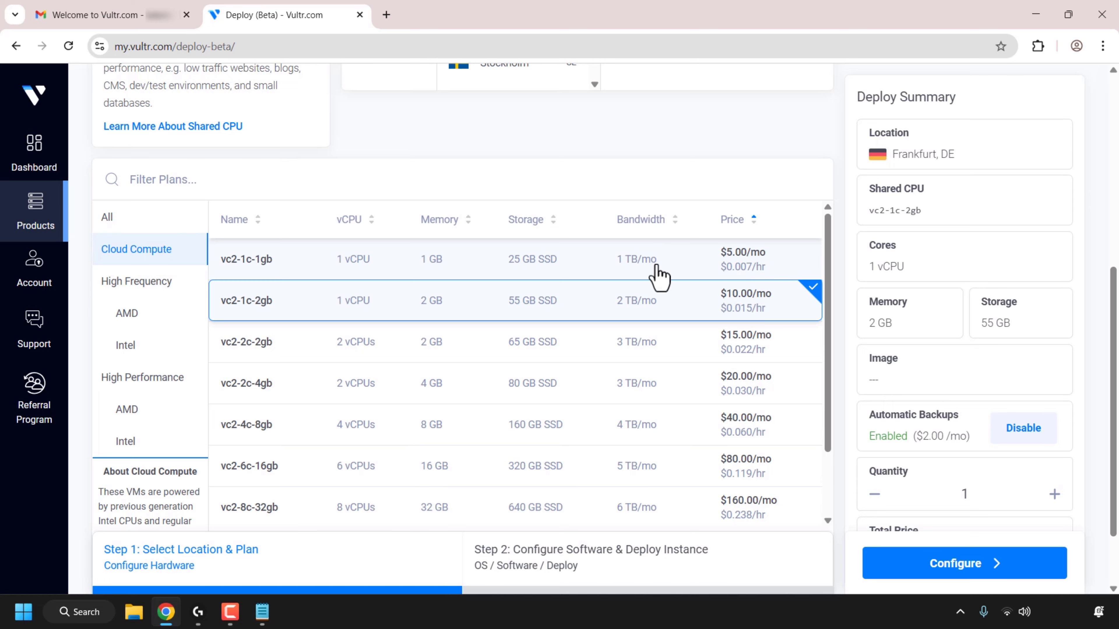
left_click(307, 265)
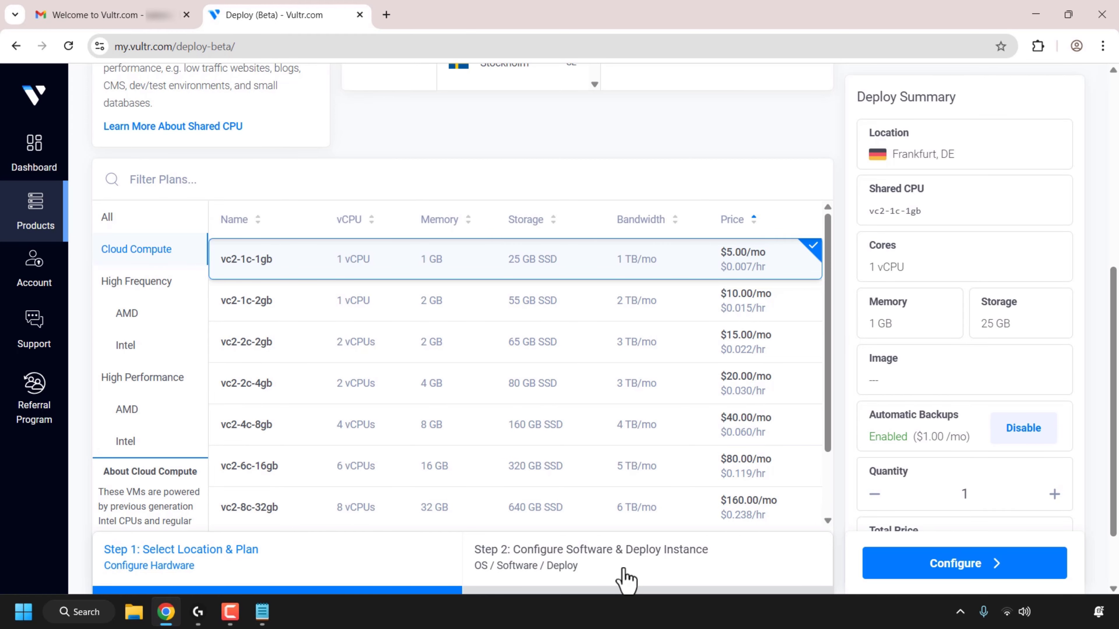
left_click(961, 573)
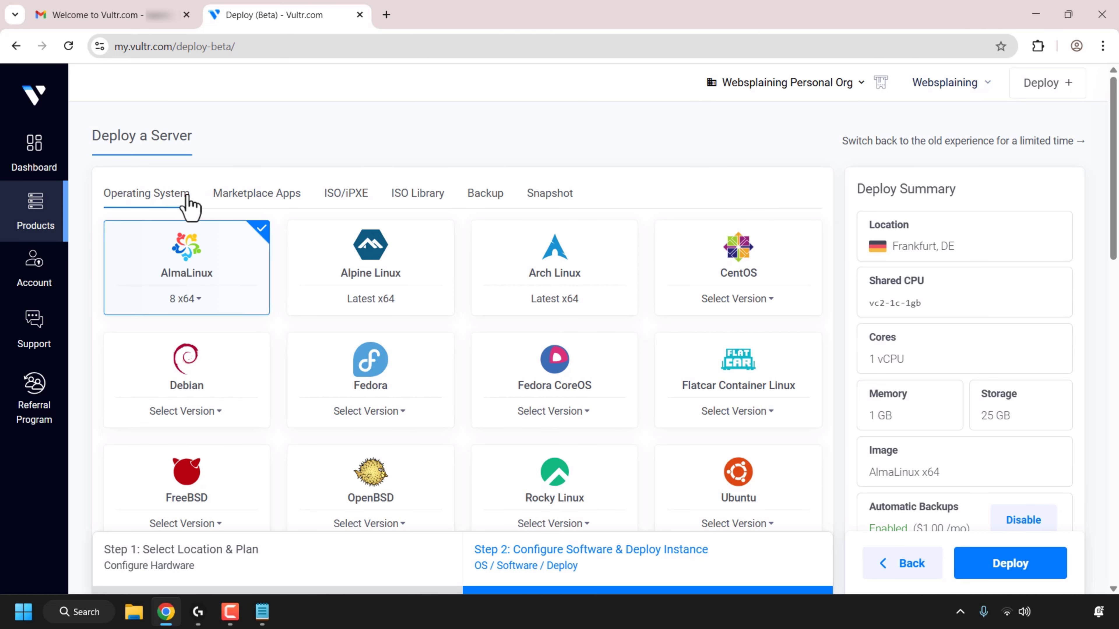
Look over the marketplace apps, then choose Ubuntu 24.04 x64 as the server's operating system
left_click(260, 201)
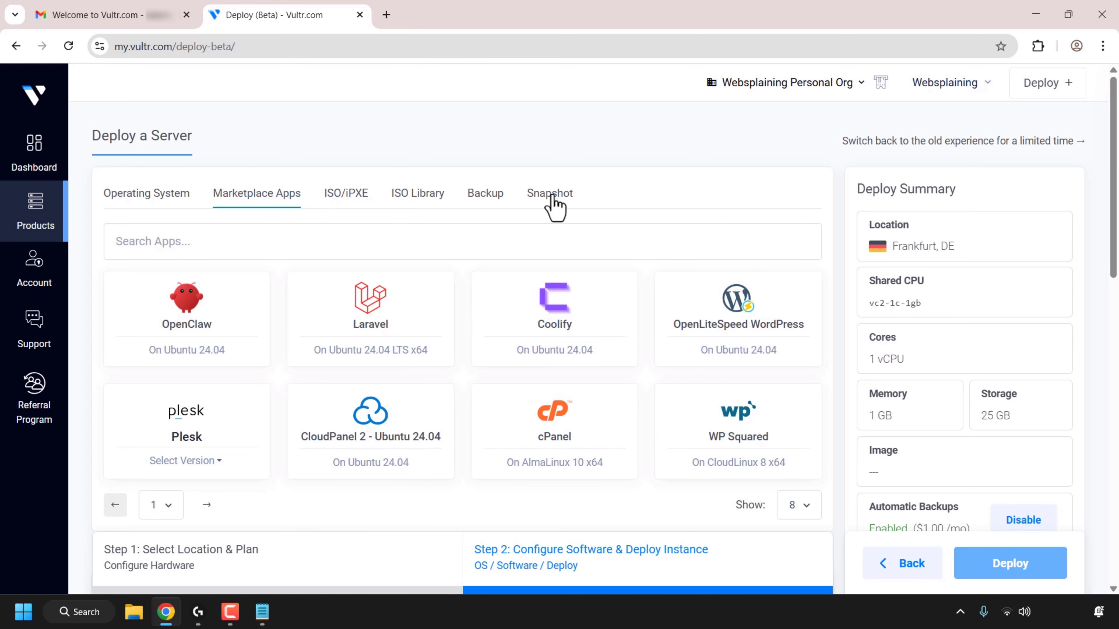
left_click(160, 201)
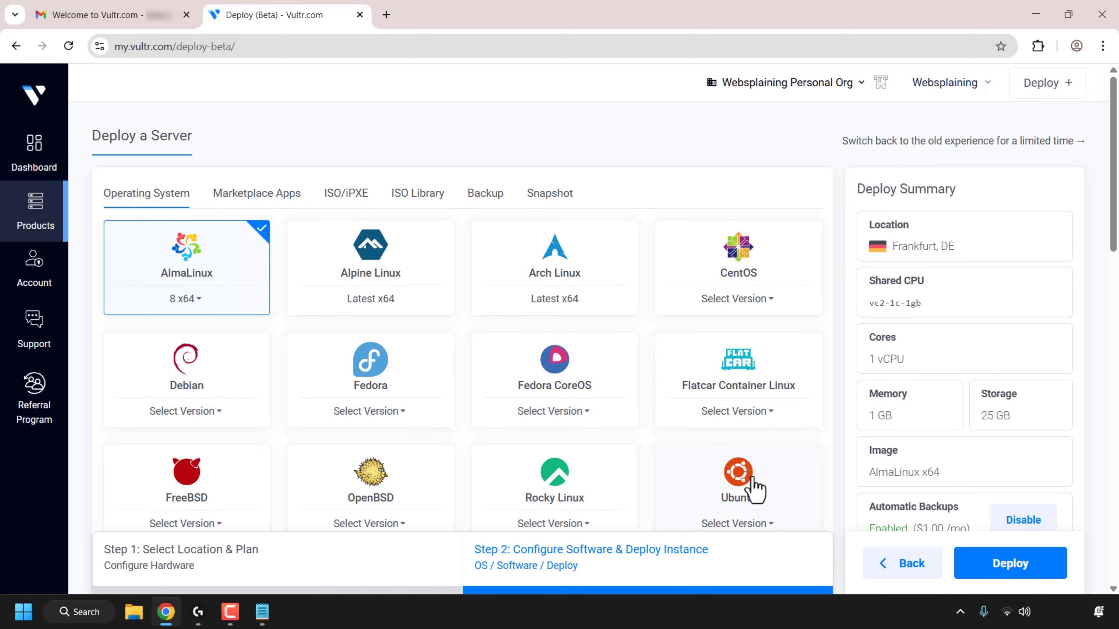
left_click(755, 487)
scroll(756, 485, "down", 3)
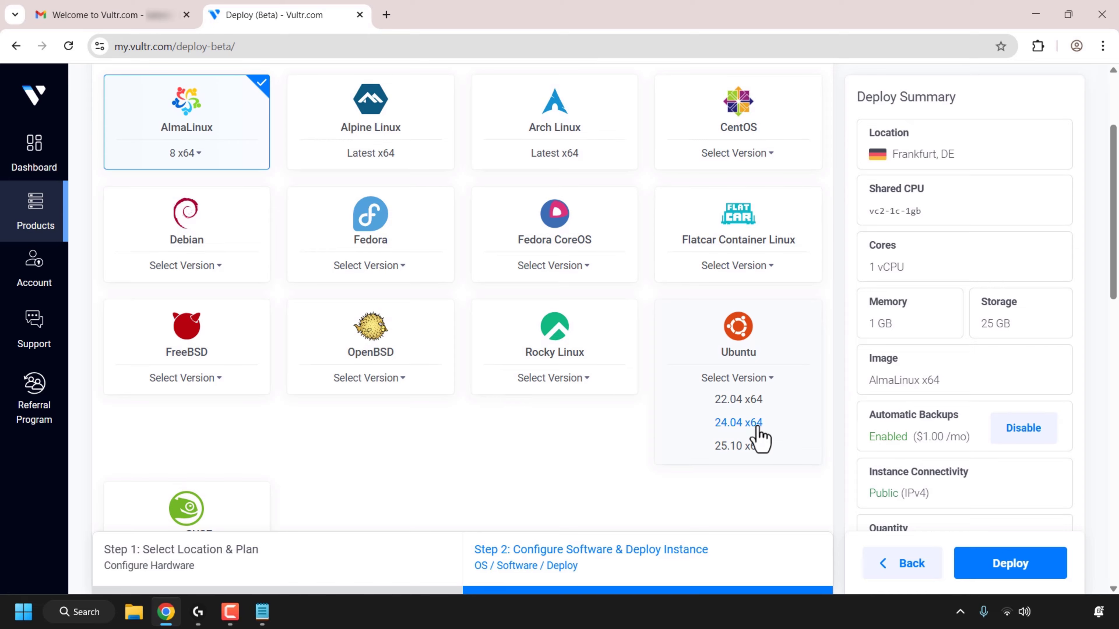
left_click(776, 424)
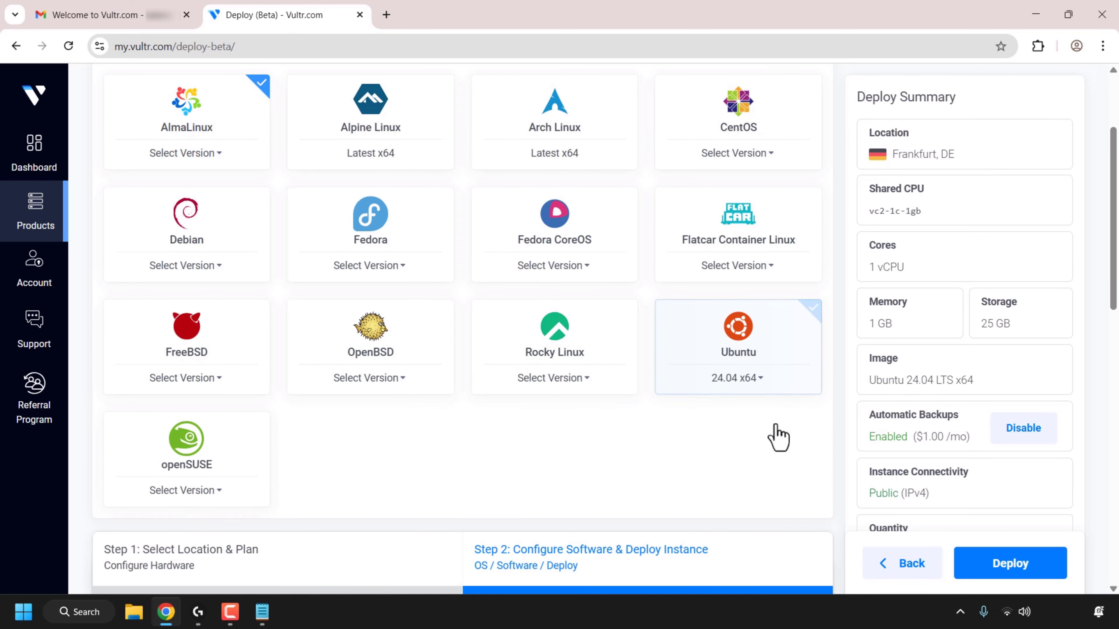
Check the available SSH keys and set the server's hostname to test-server
scroll(781, 434, "down", 6)
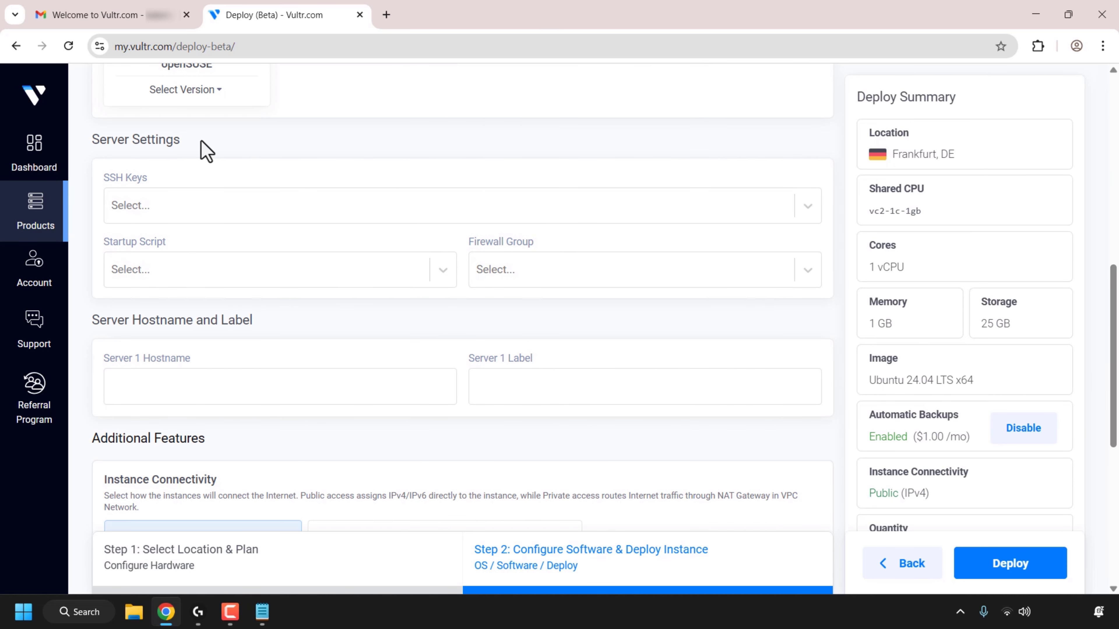
left_click(219, 204)
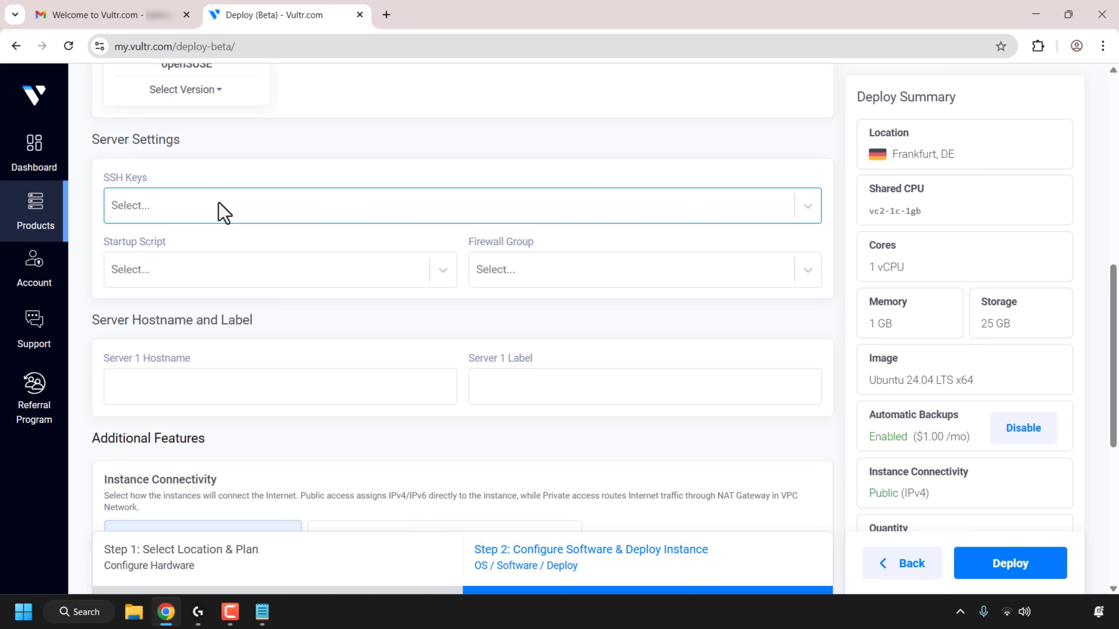
left_click(218, 204)
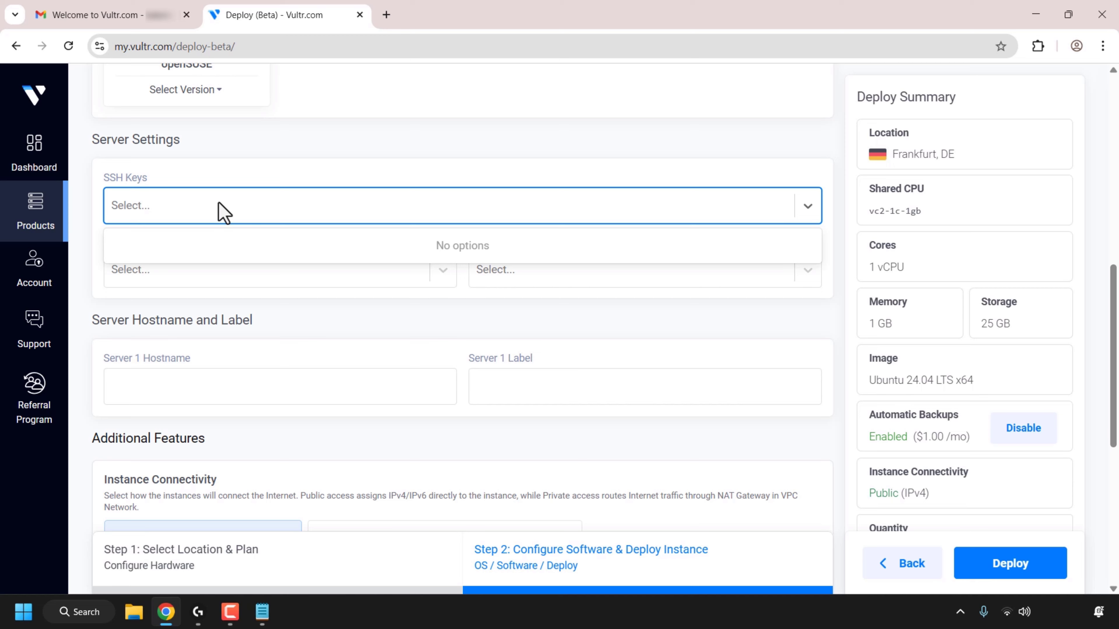
left_click(218, 203)
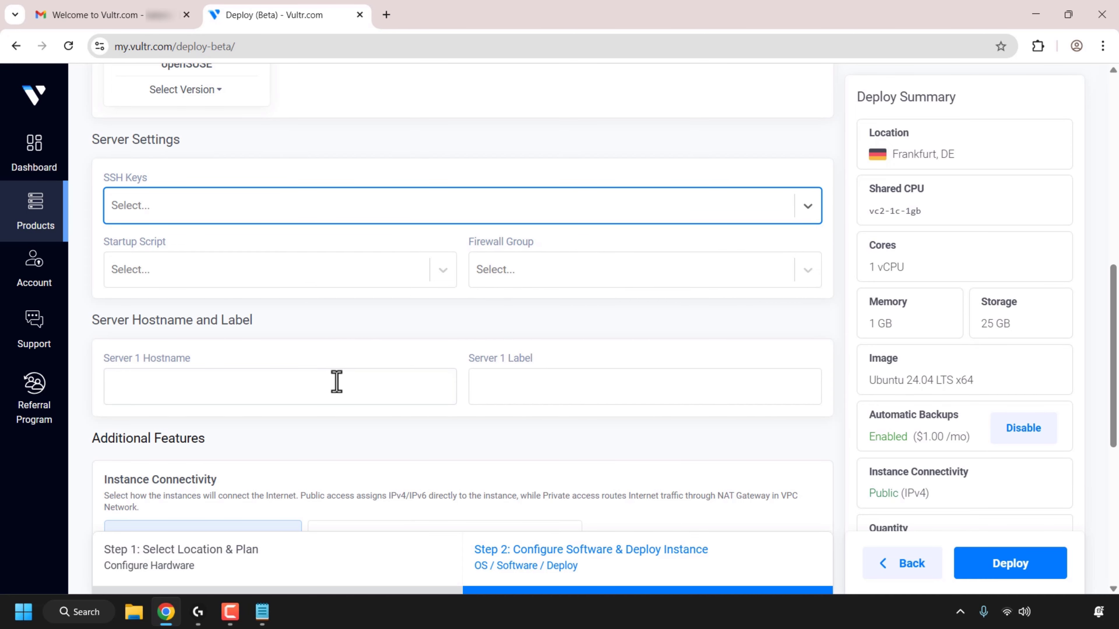
left_click(318, 391)
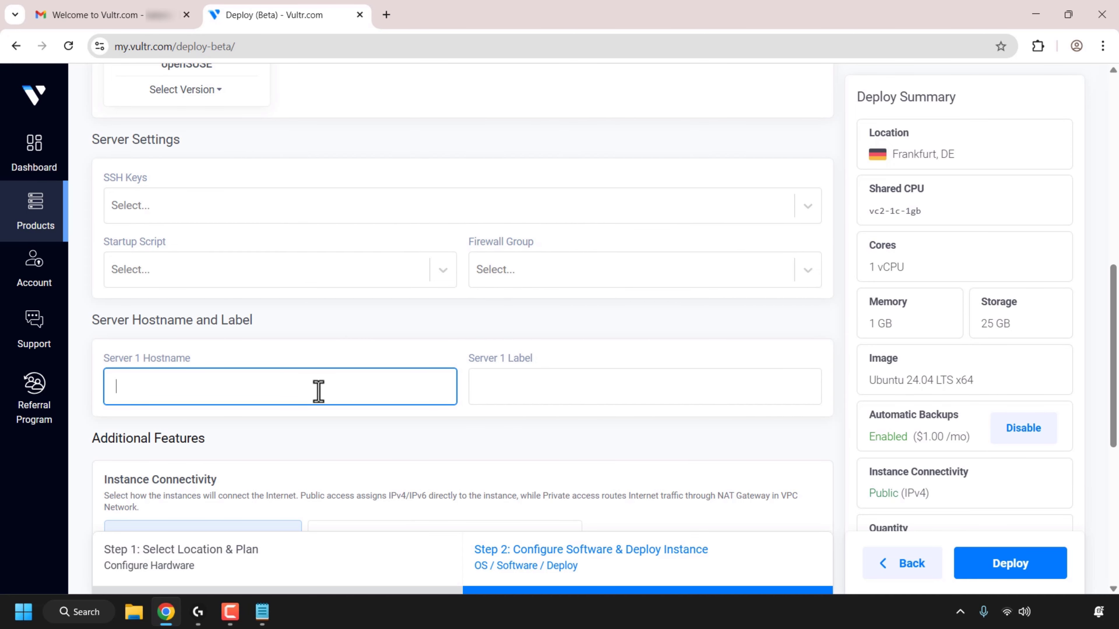
type("test-server")
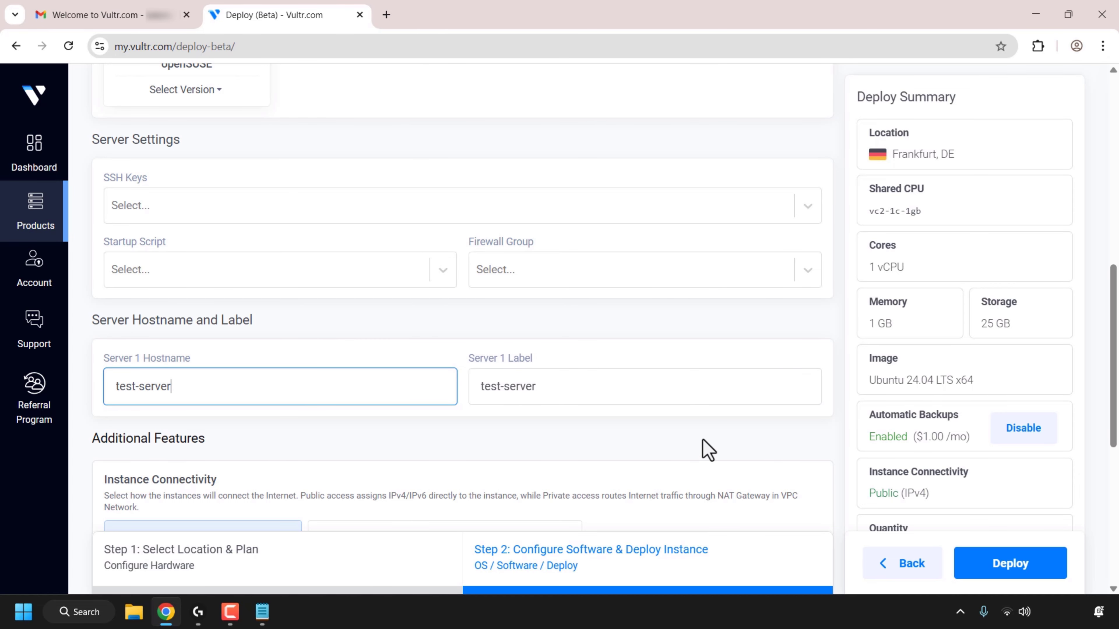
Add a public IPv6 address to the instance's connectivity in the additional features
scroll(707, 447, "down", 3)
scroll(704, 433, "down", 2)
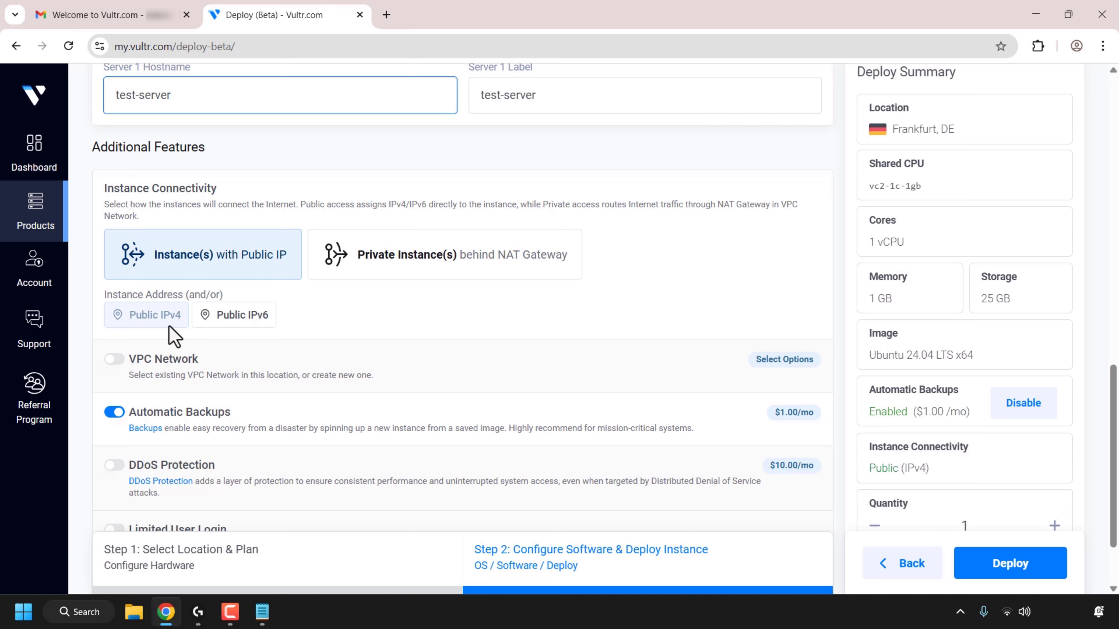
left_click(240, 328)
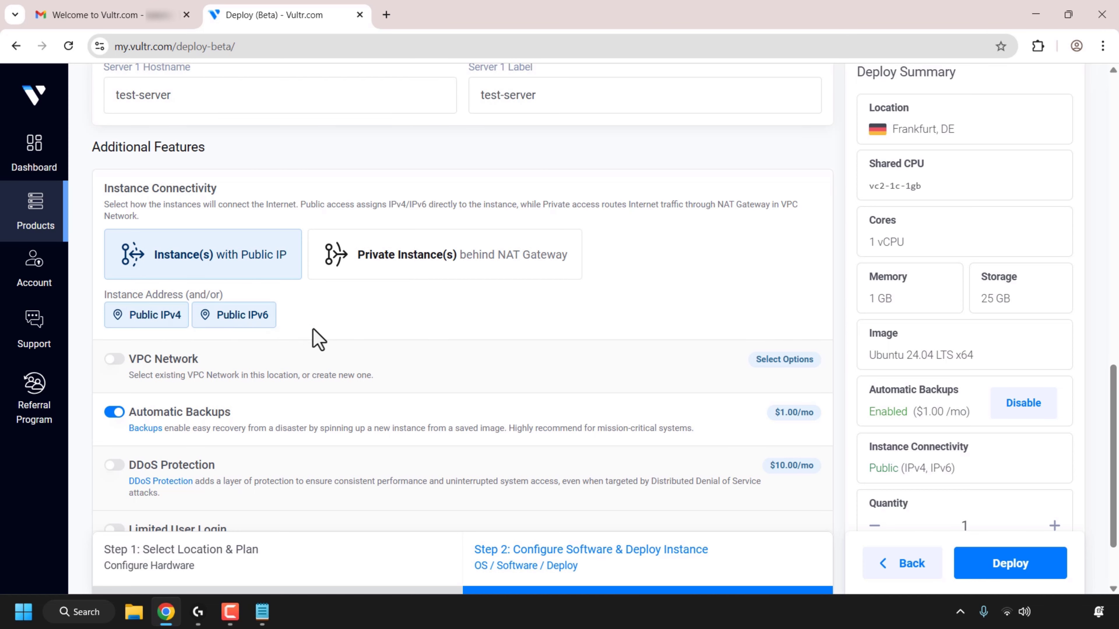
Disable automatic backups for the server, acknowledging the risks
scroll(449, 357, "down", 2)
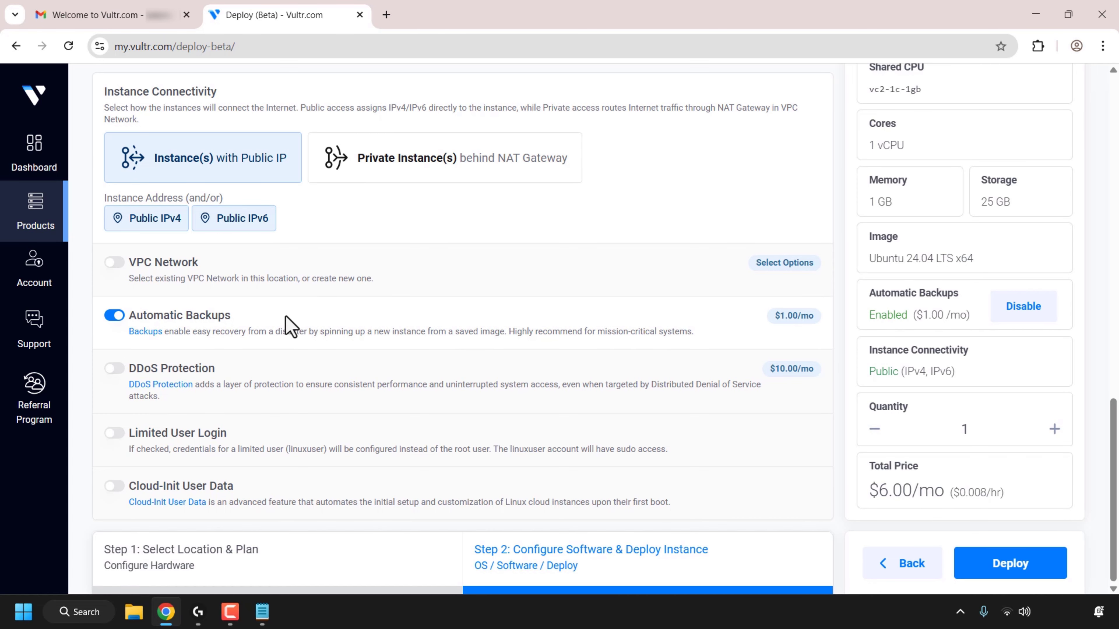
left_click(115, 316)
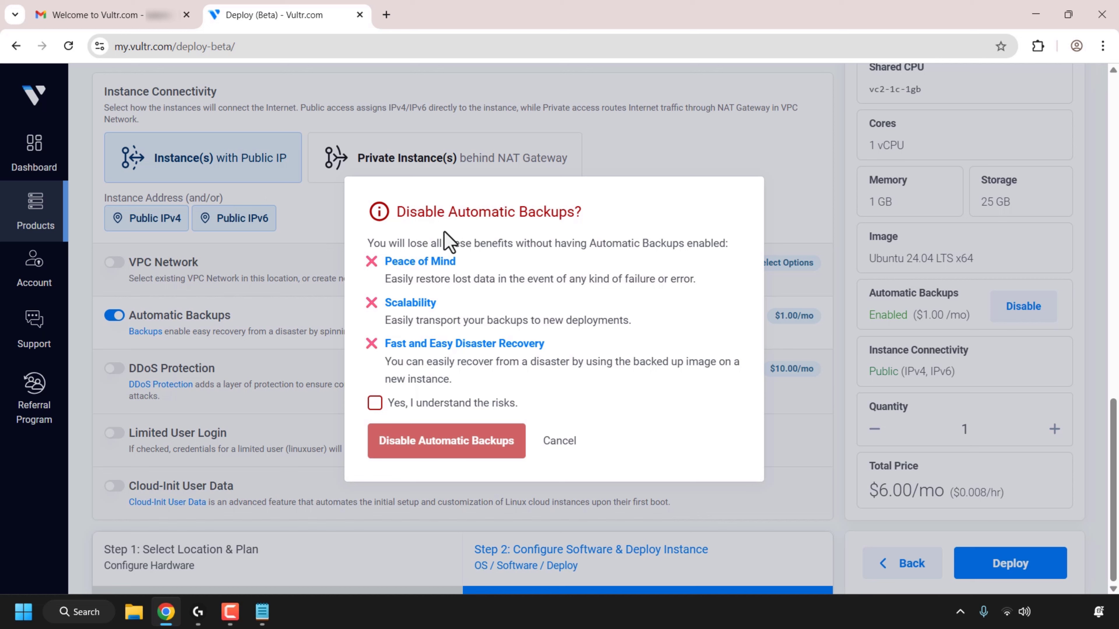
left_click(375, 408)
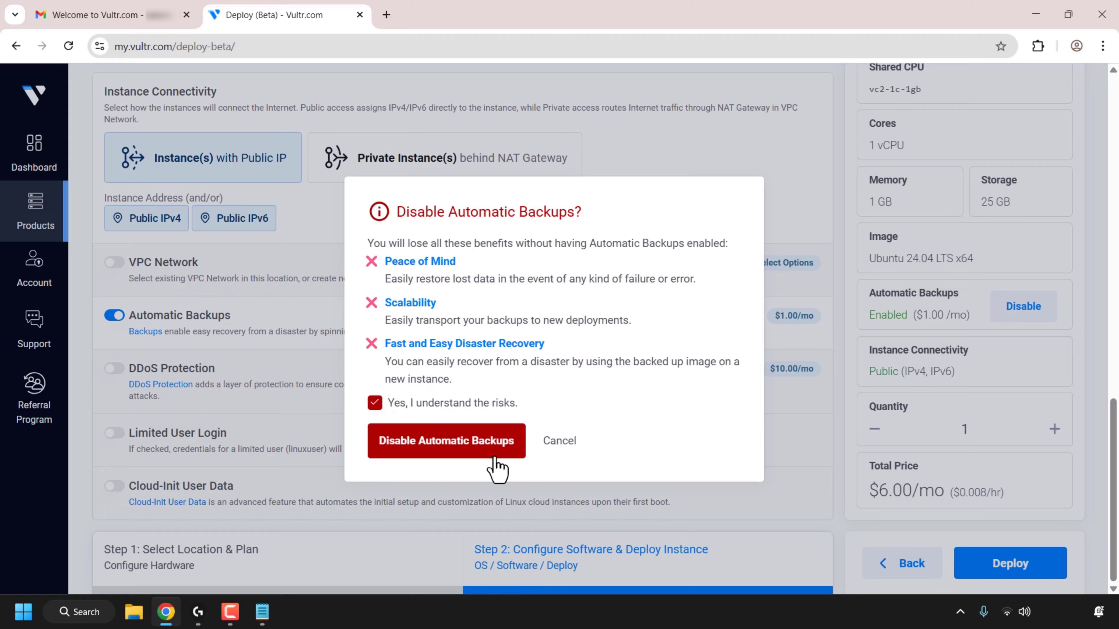
left_click(470, 450)
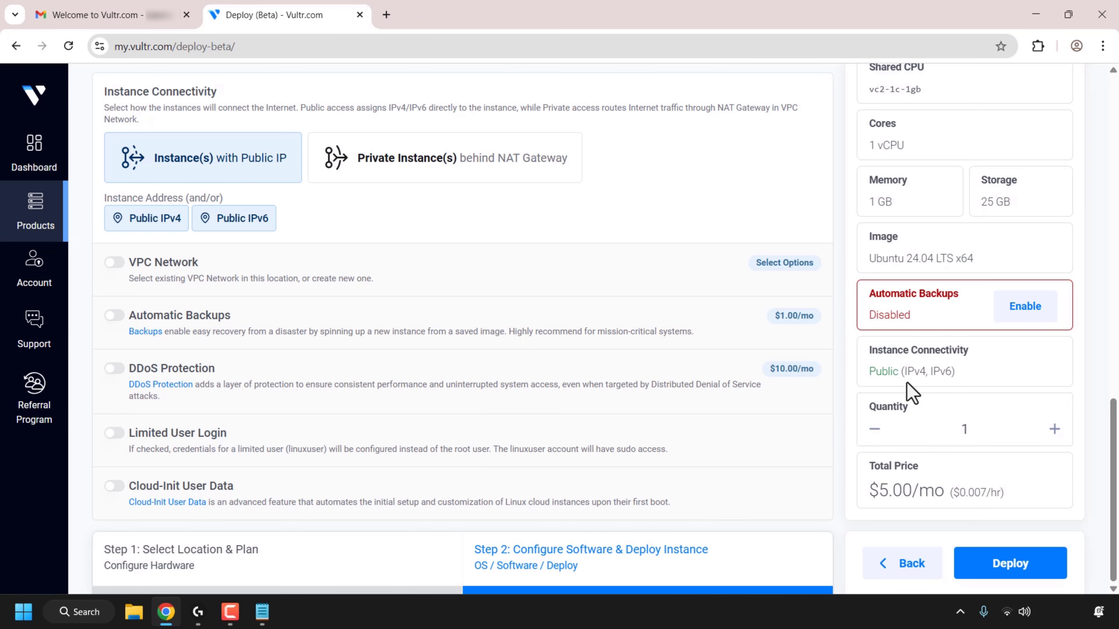
Review the deployment summary and deploy the server
left_click_drag(1116, 465, 1117, 336)
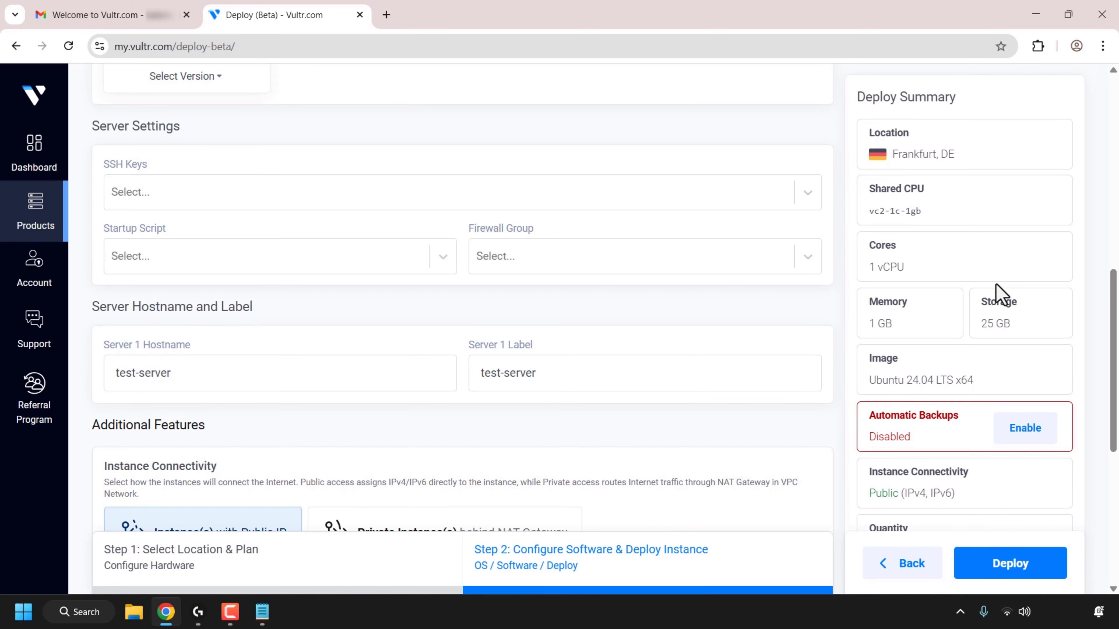
left_click_drag(1116, 329, 1116, 458)
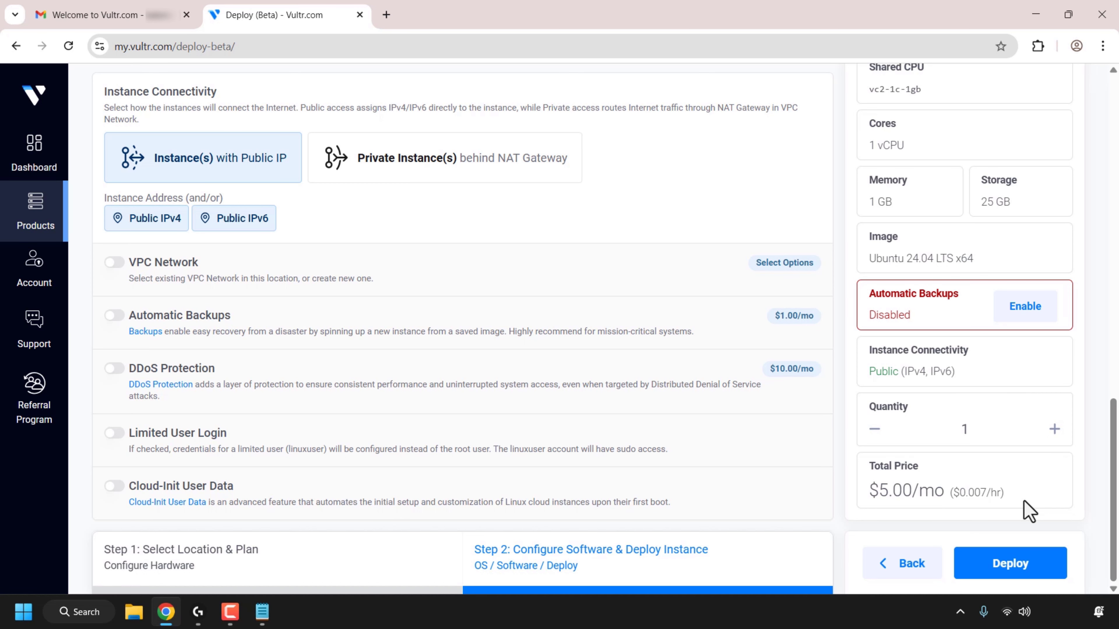
left_click(1038, 567)
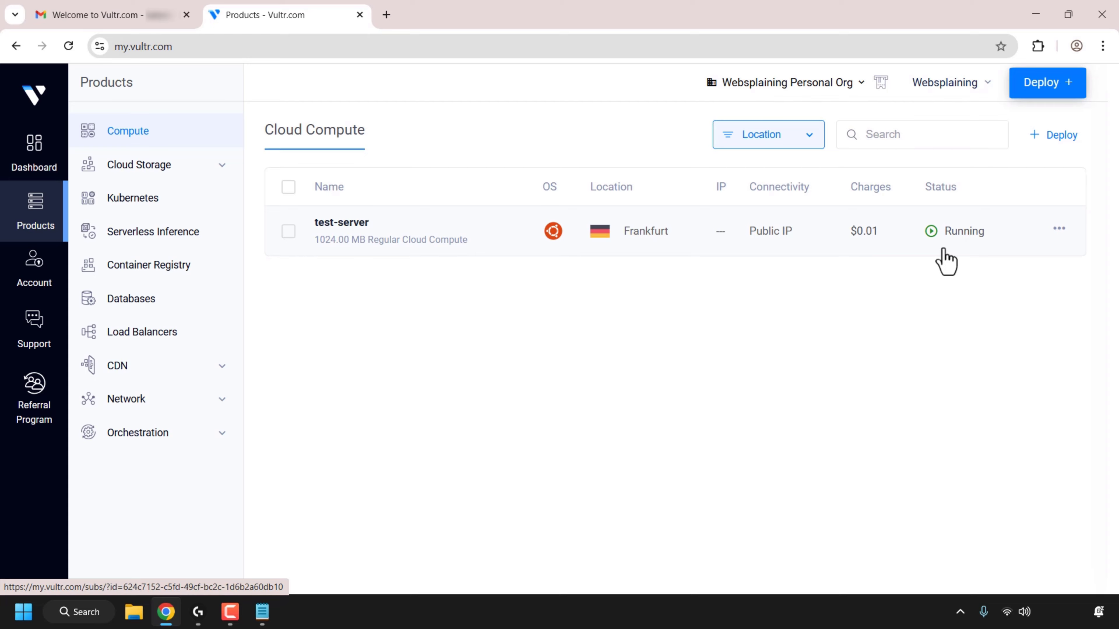
Open the test-server details, copy its root password, and briefly reveal the password before hiding it again
left_click(358, 232)
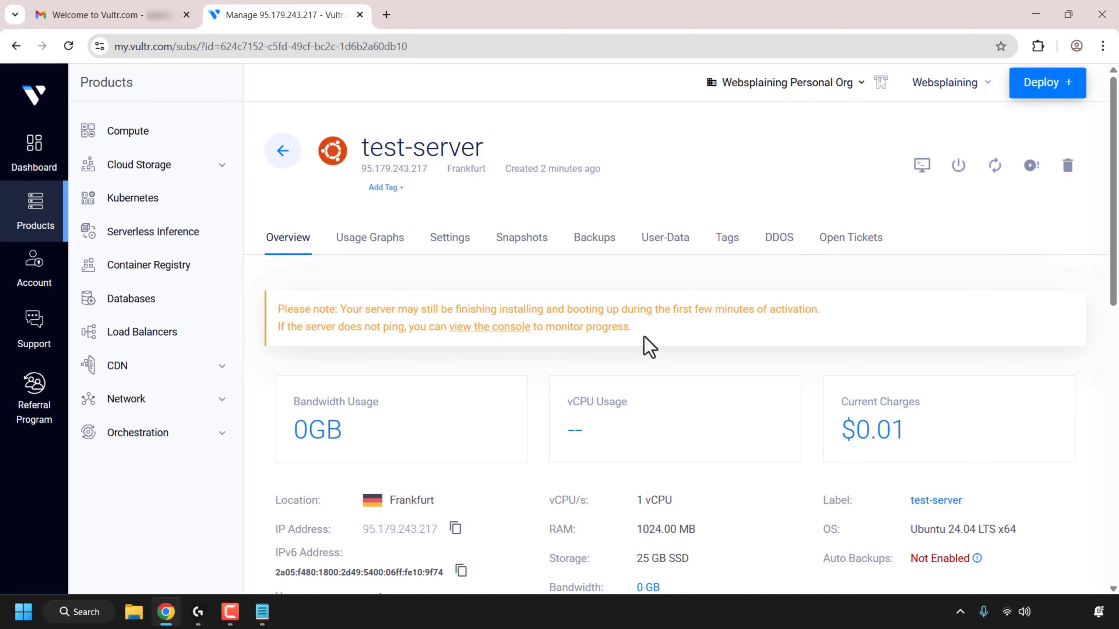
scroll(1092, 345, "down", 4)
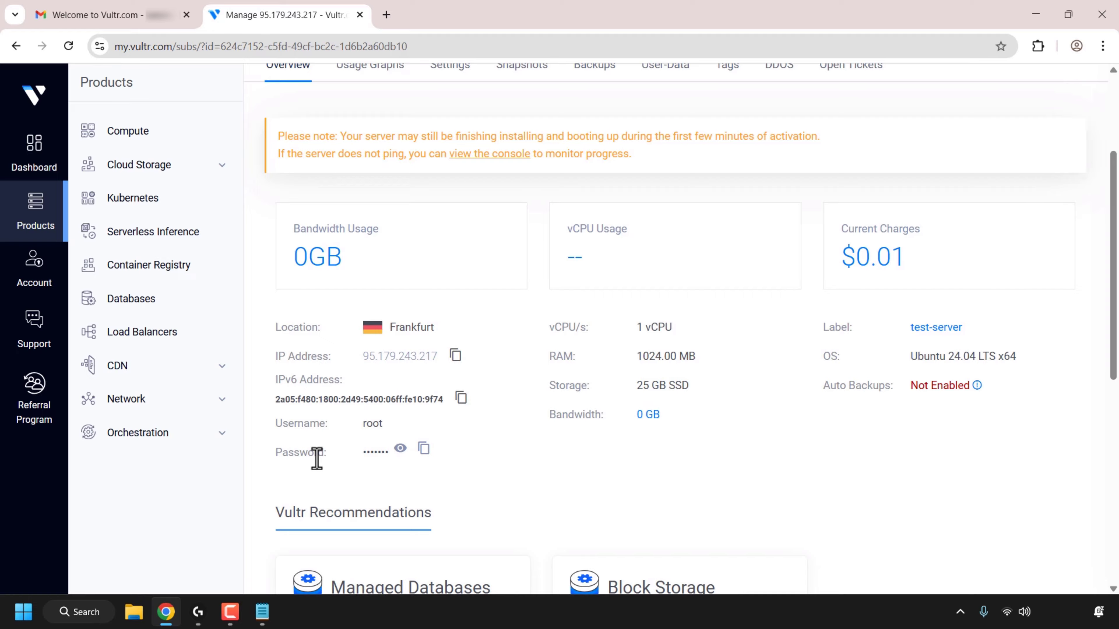
left_click(425, 450)
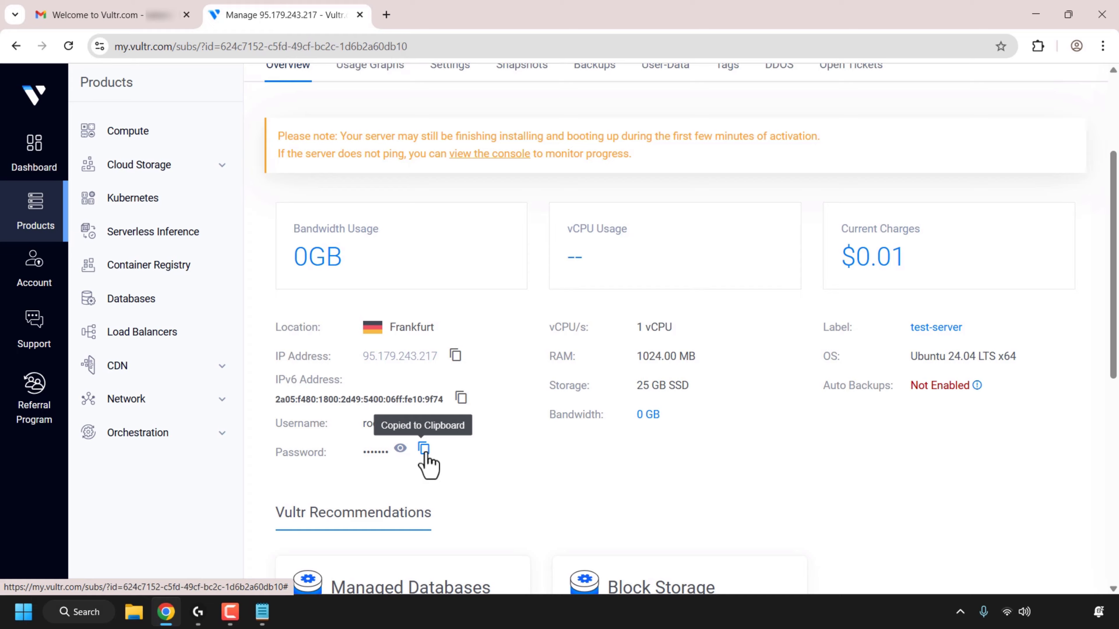
left_click(400, 449)
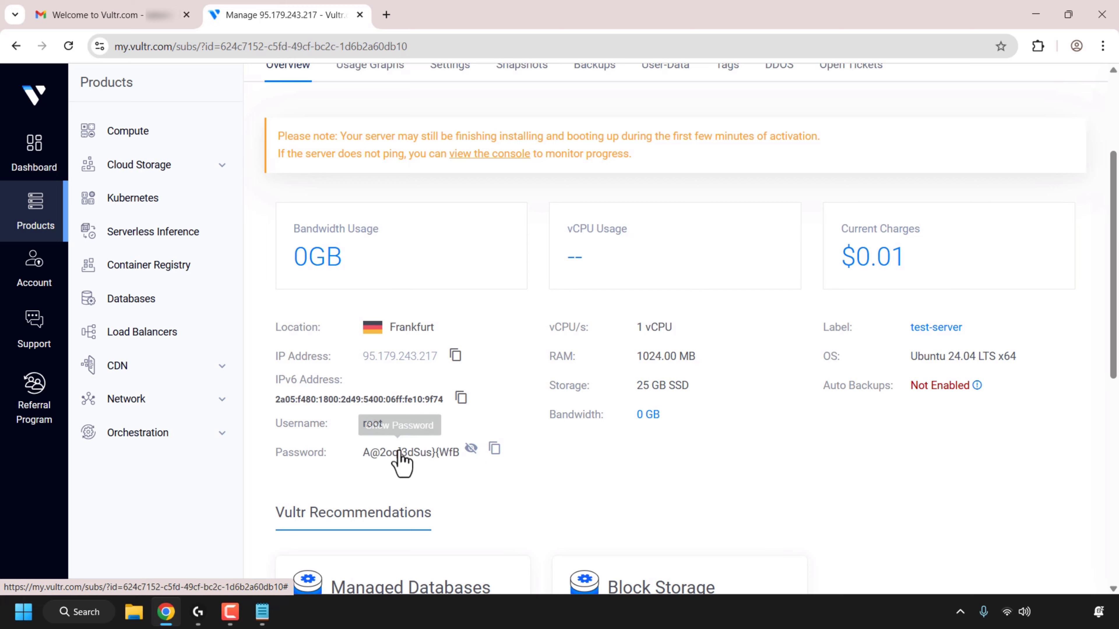
left_click(471, 449)
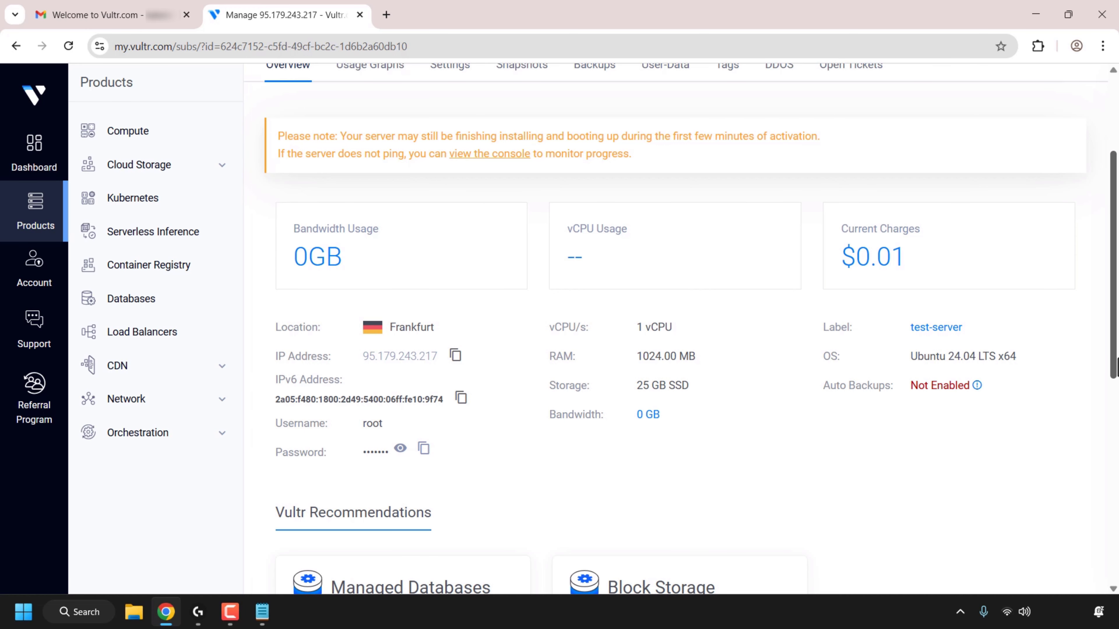
Search Windows for cmd, open the Command Prompt without administrator rights, and maximize its window
scroll(1116, 249, "up", 4)
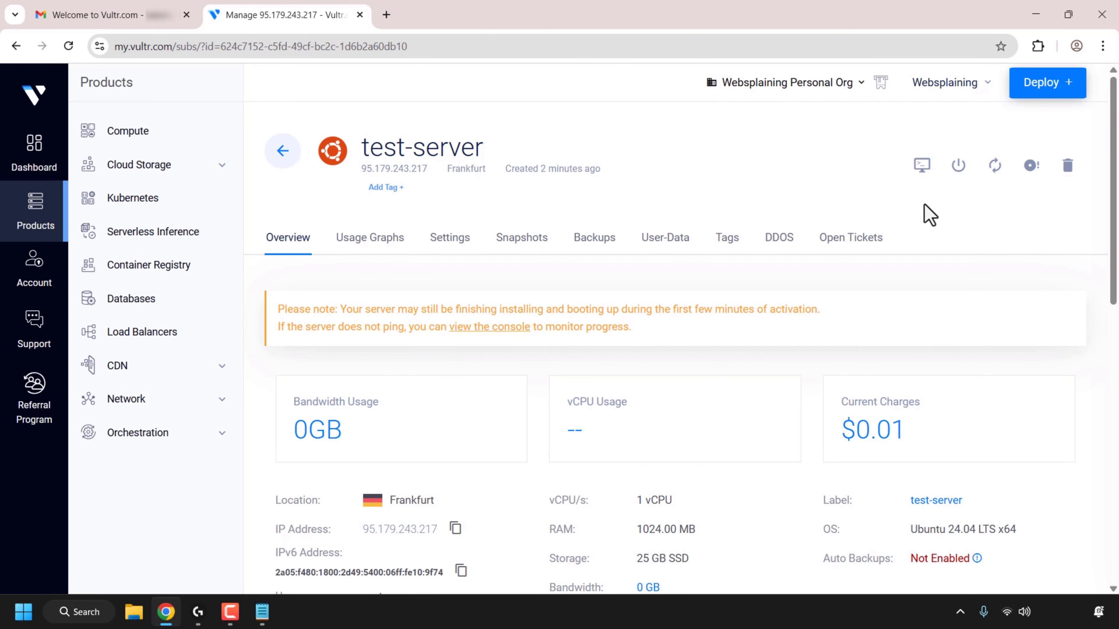
left_click(86, 613)
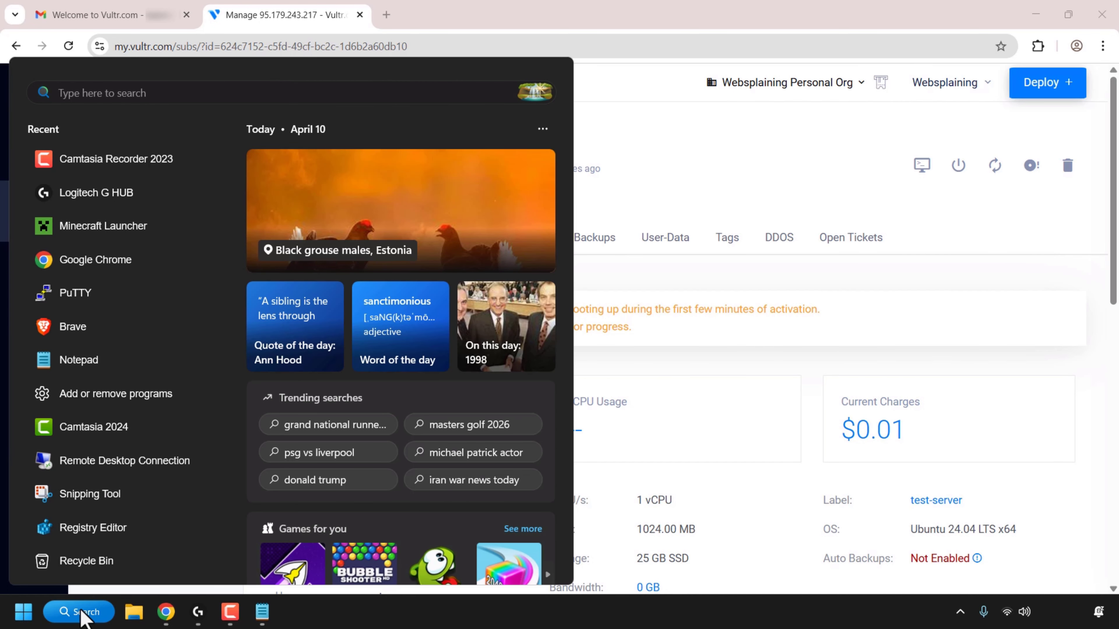
type("cmd")
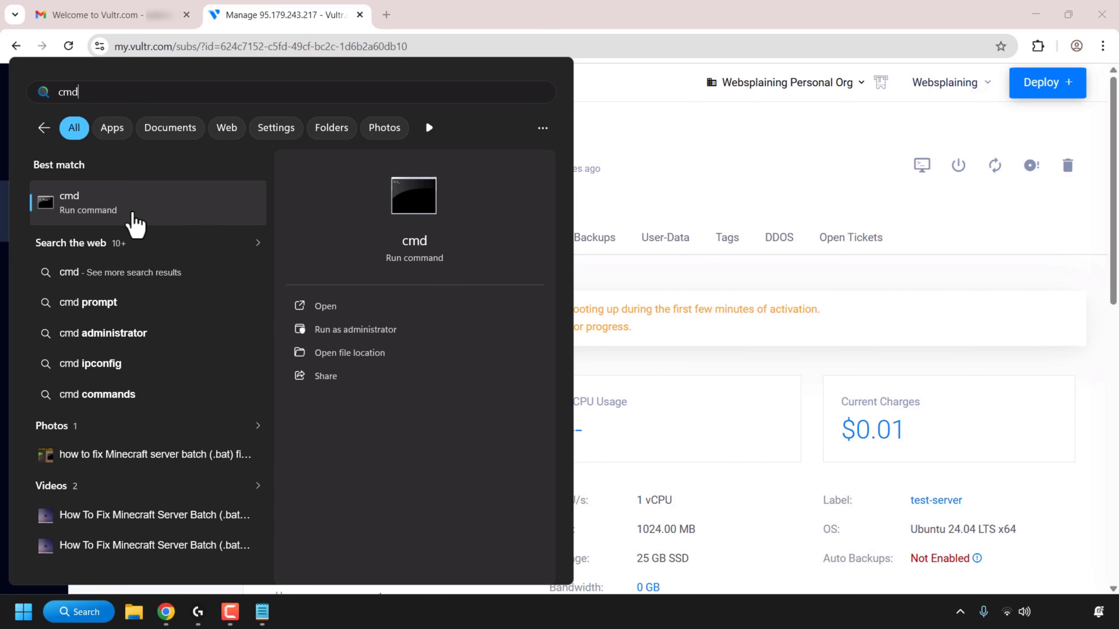
left_click(380, 314)
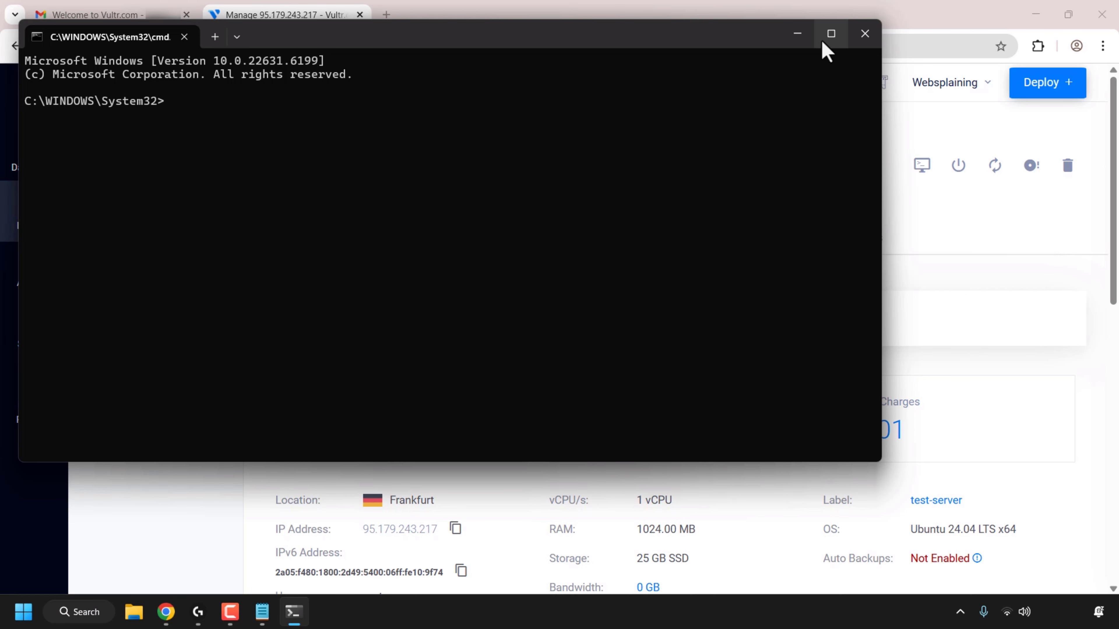
left_click(823, 36)
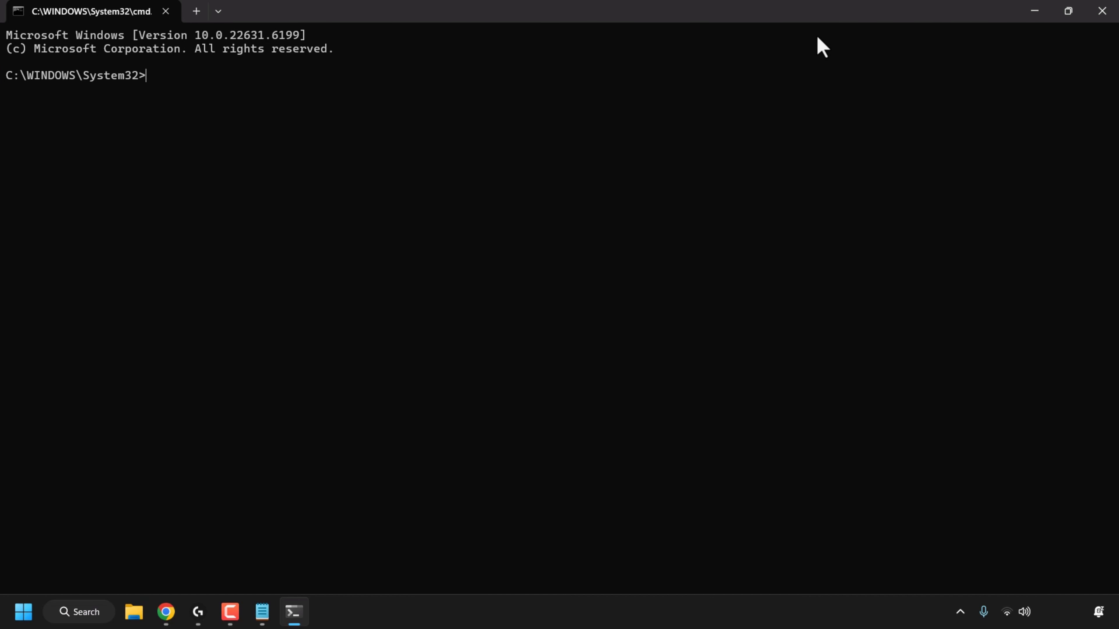
type("ssh root@")
left_click(165, 611)
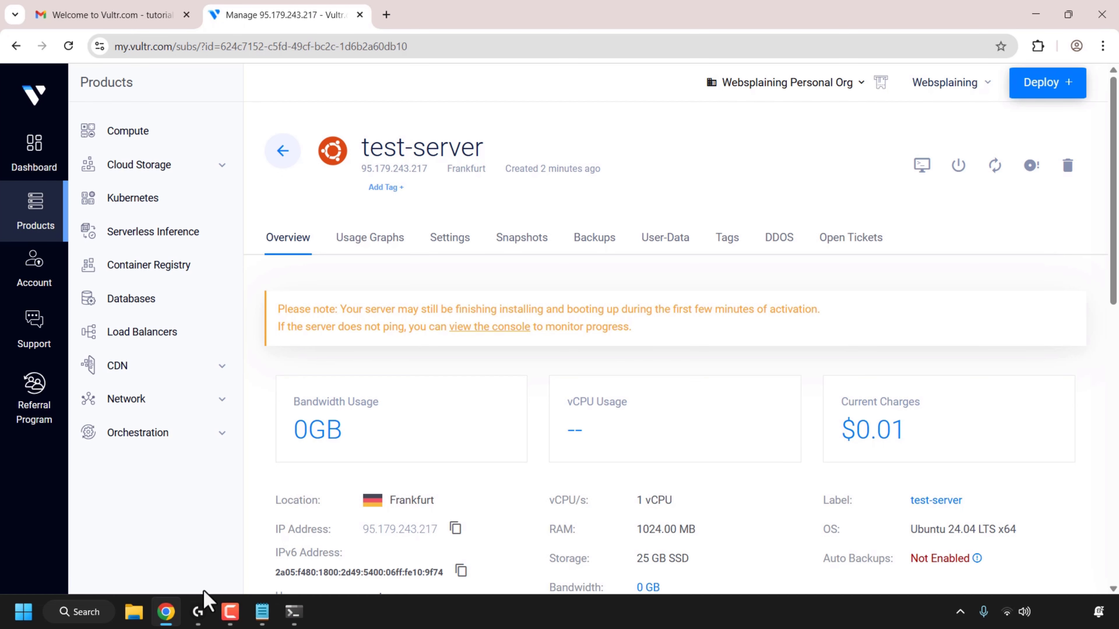
left_click(455, 528)
left_click(293, 611)
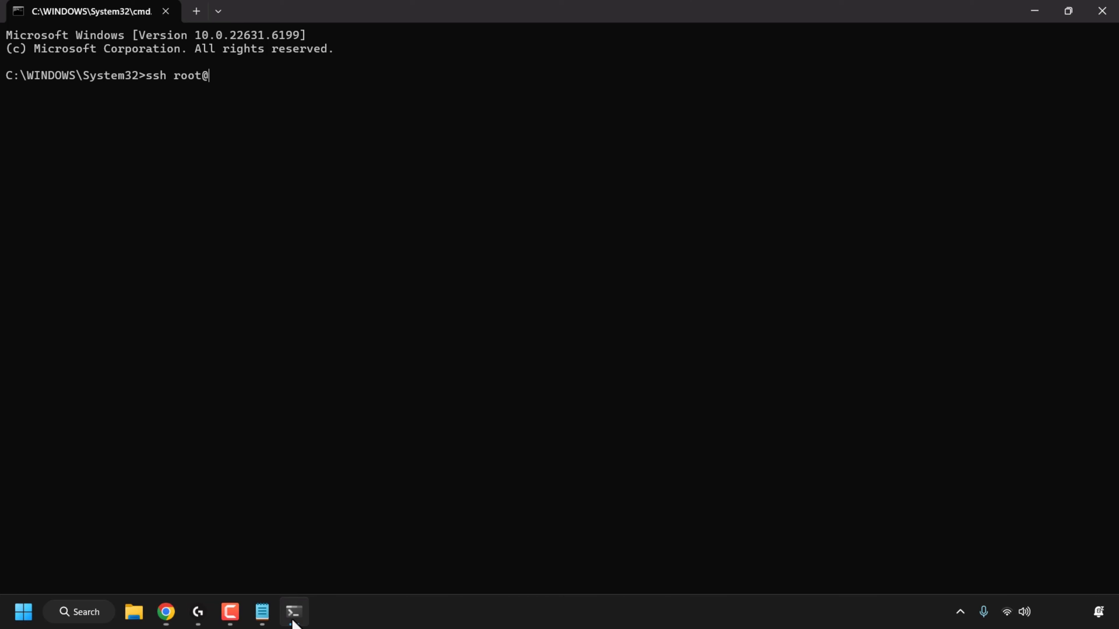
key("ctrl+v")
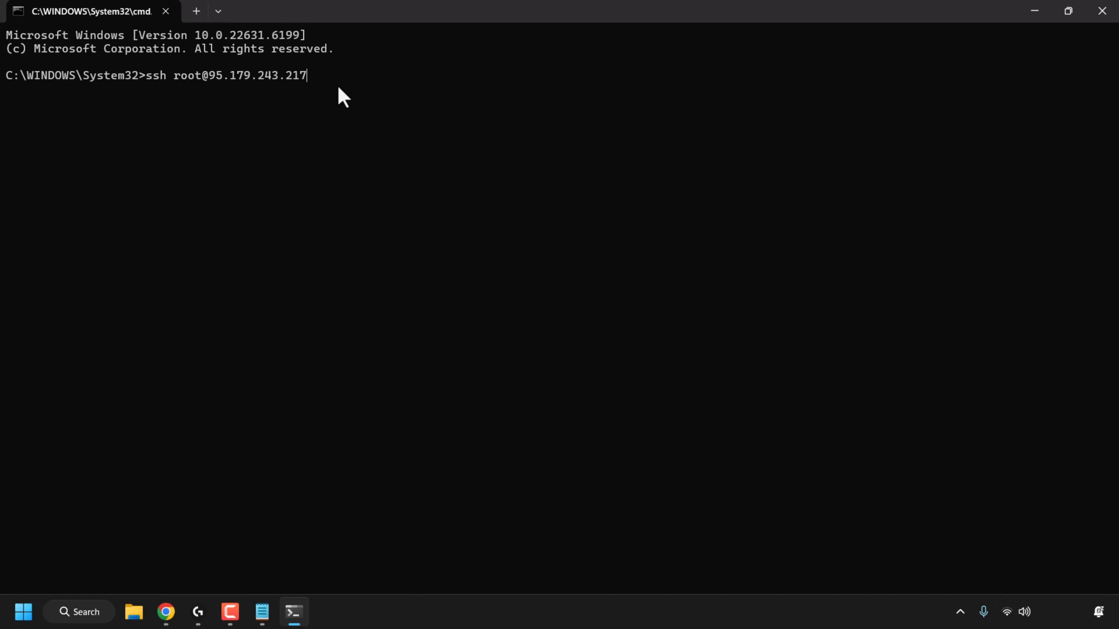
key("Return")
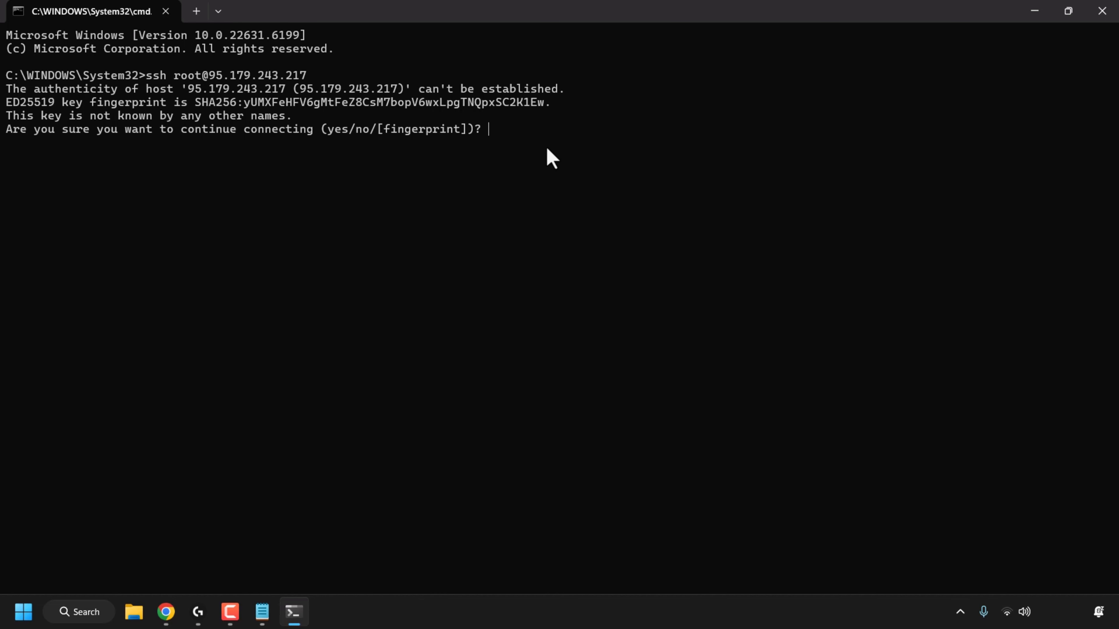
type("yes")
key("Return")
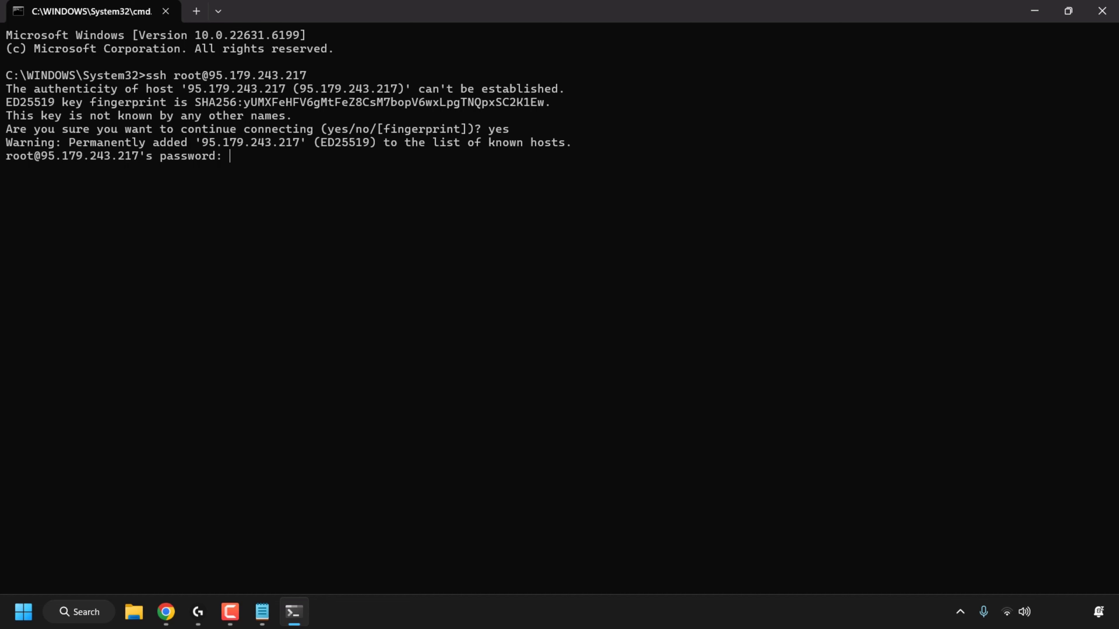
Copy the server's root password from its Vultr overview page and return to the SSH password prompt in Command Prompt
left_click(167, 612)
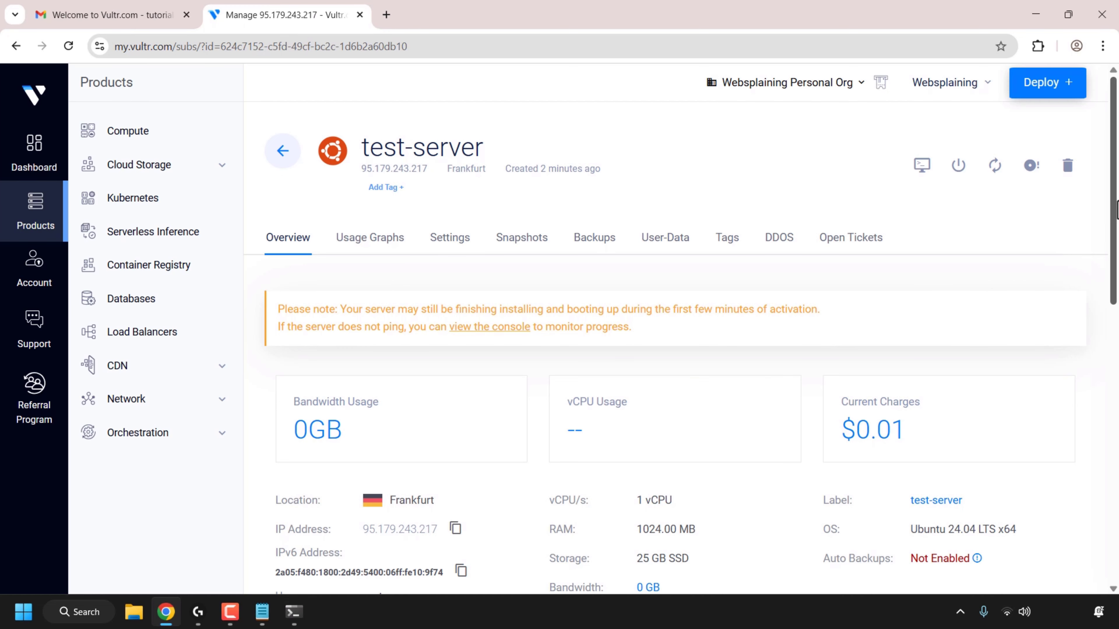
scroll(681, 329, "down", 4)
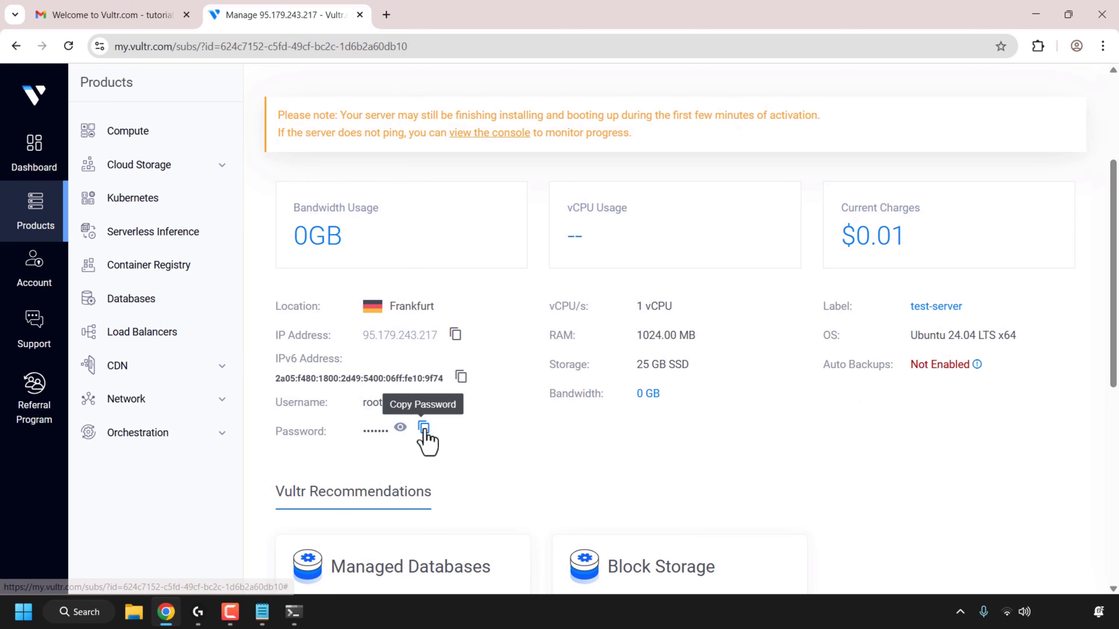
left_click(422, 430)
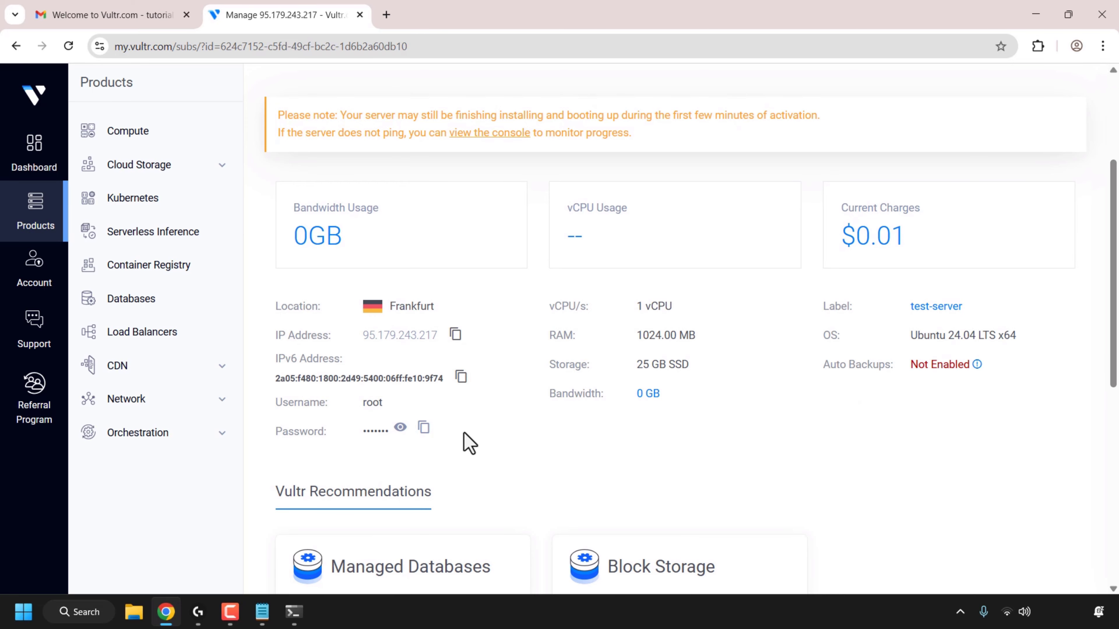
left_click(285, 617)
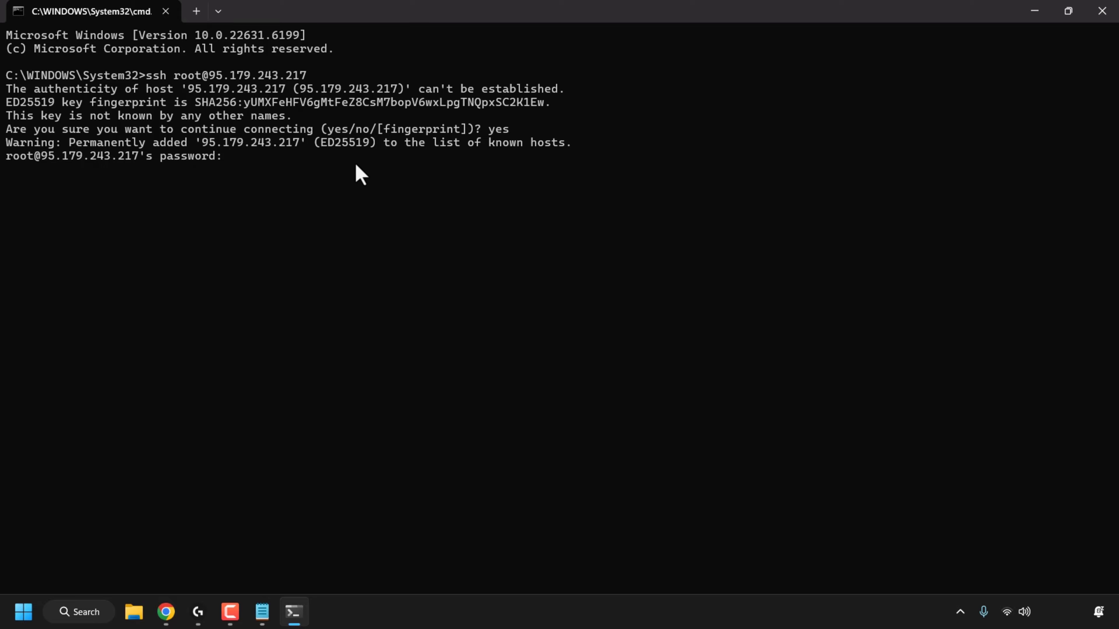